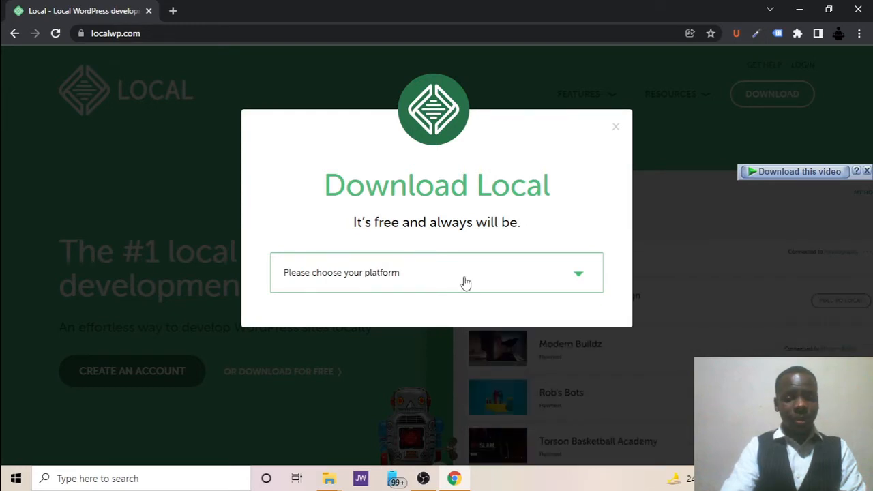
Choose Windows, fill in the name, work email and phone number, and submit the sign-up form.
click(465, 283)
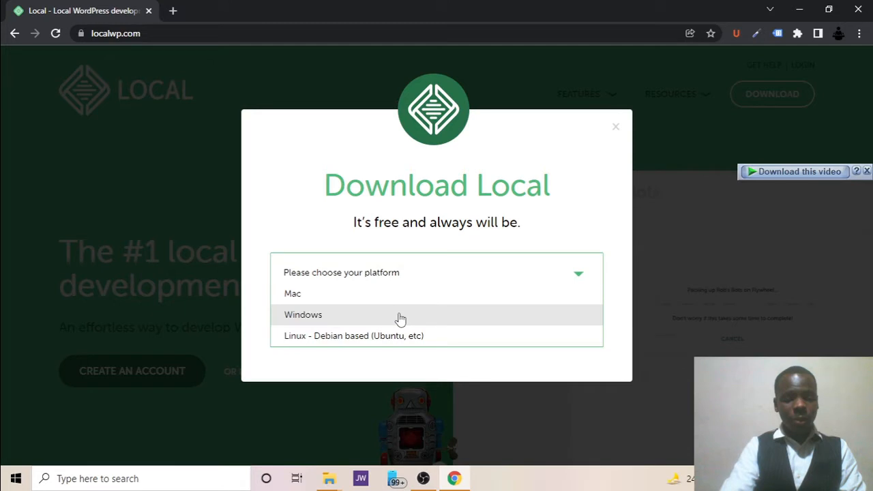
click(400, 316)
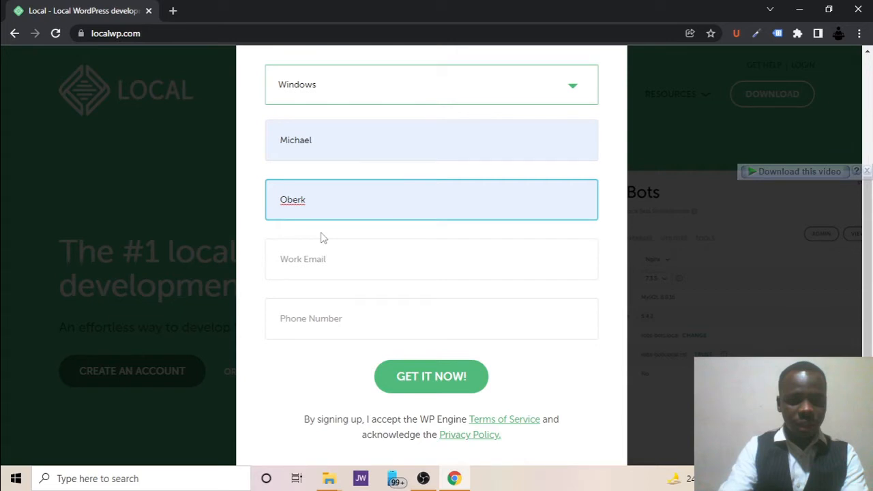
text(oh)
click(306, 269)
text(ob)
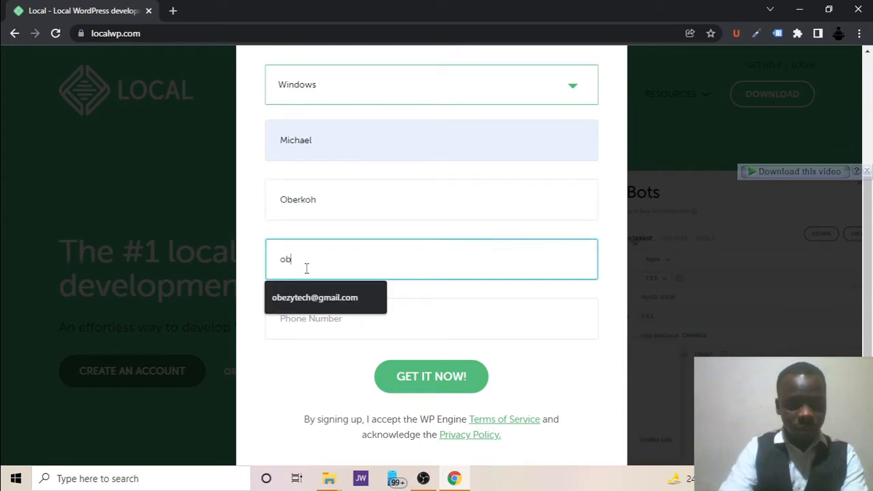
click(312, 298)
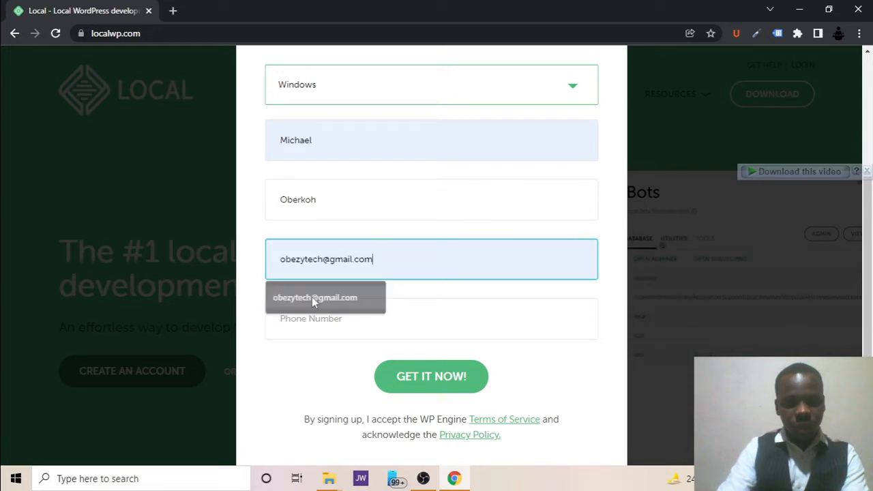
click(316, 328)
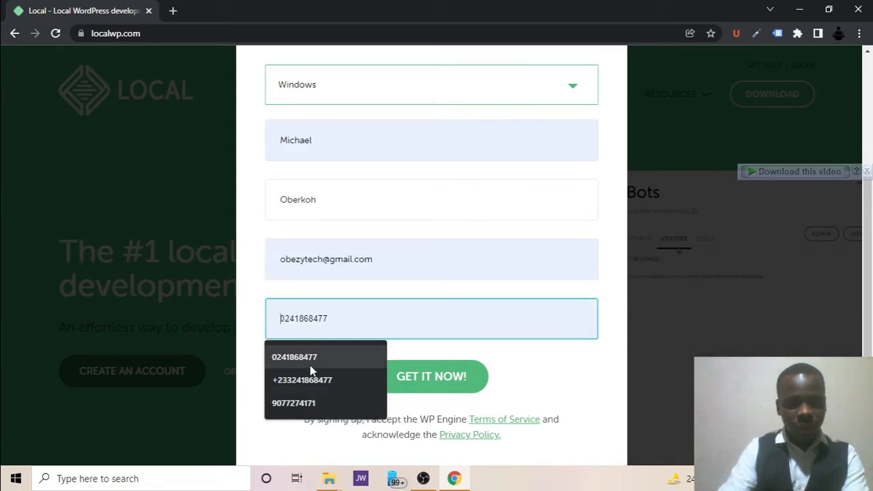
click(311, 360)
click(429, 382)
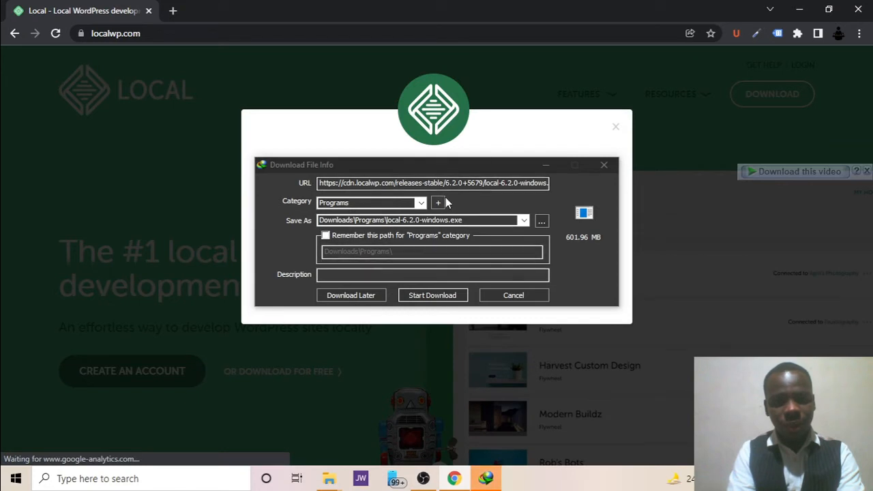
Start downloading local-6.2.0-windows.exe in Internet Download Manager and close the progress window.
click(423, 297)
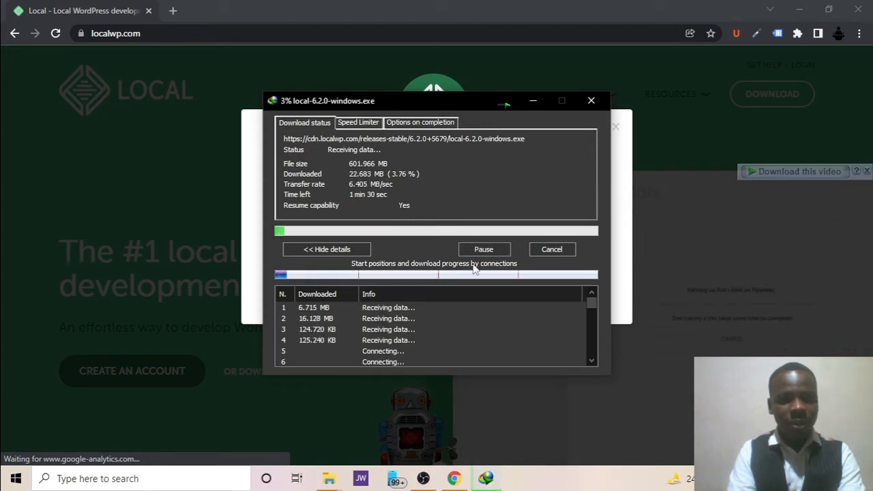
click(583, 109)
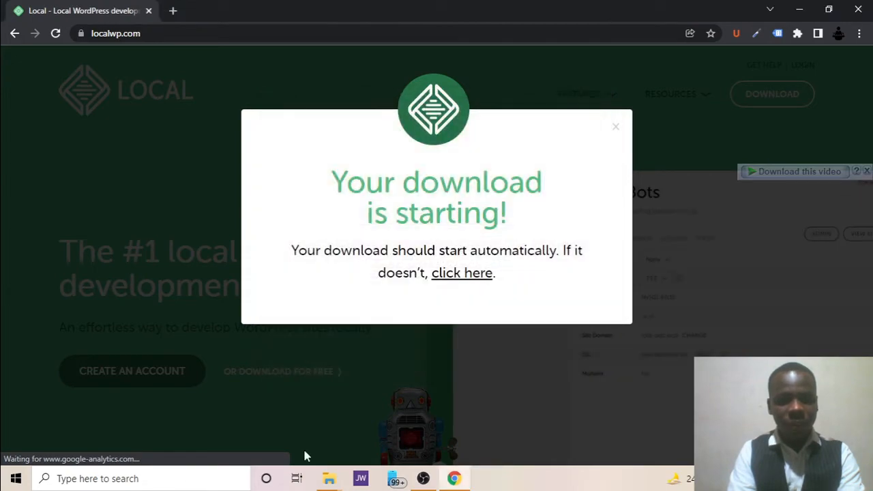
Bring the local by flywheel folder window forward from the taskbar.
mouse_move(327, 484)
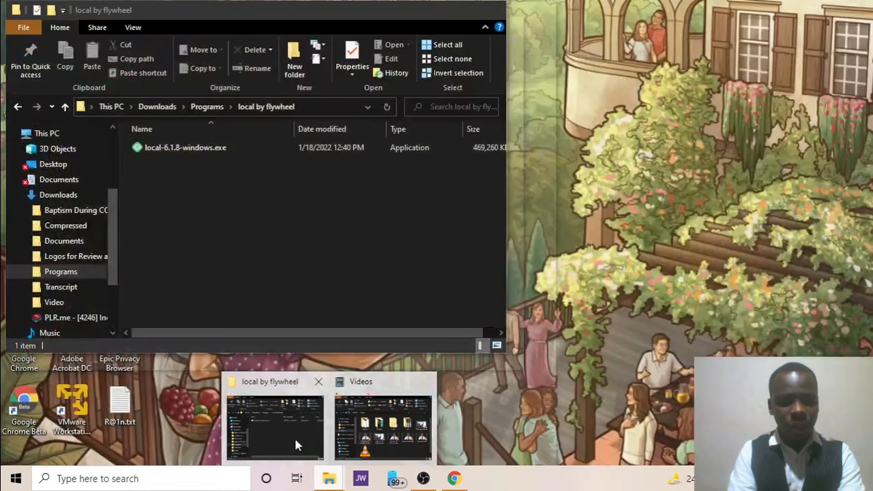
click(295, 440)
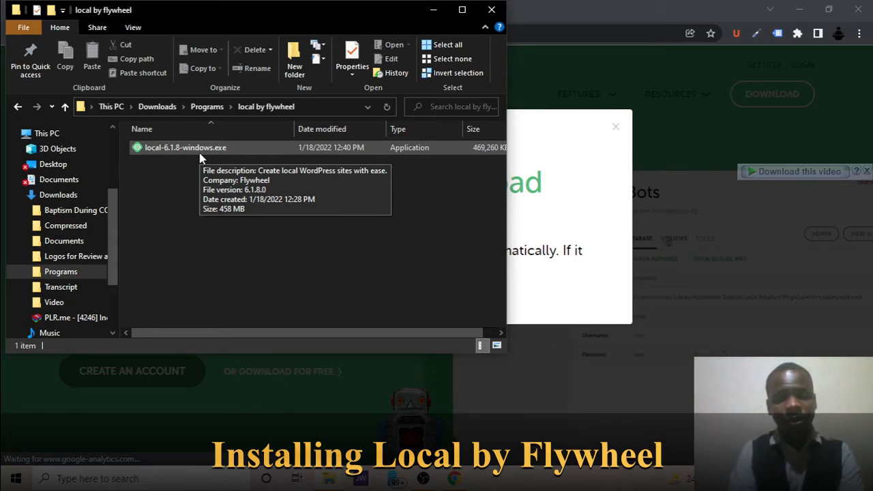
Run local-6.1.8-windows.exe, finish the installation and launch Local.
double_click(200, 157)
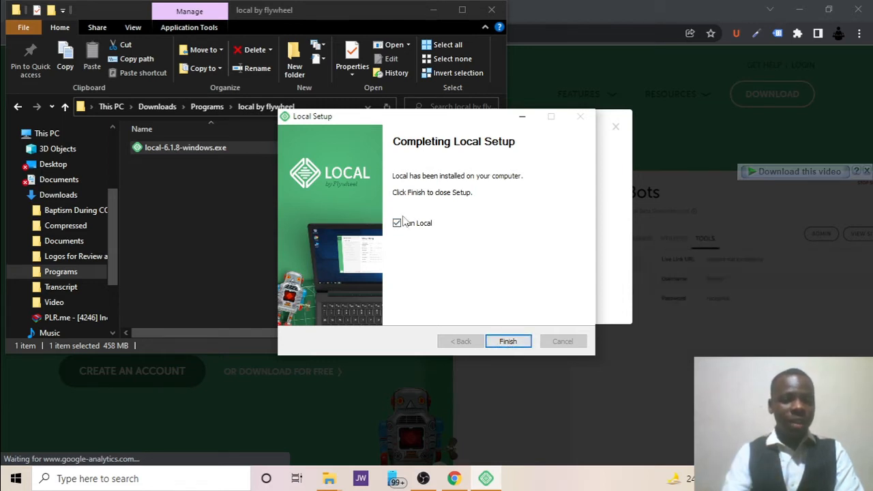
click(505, 344)
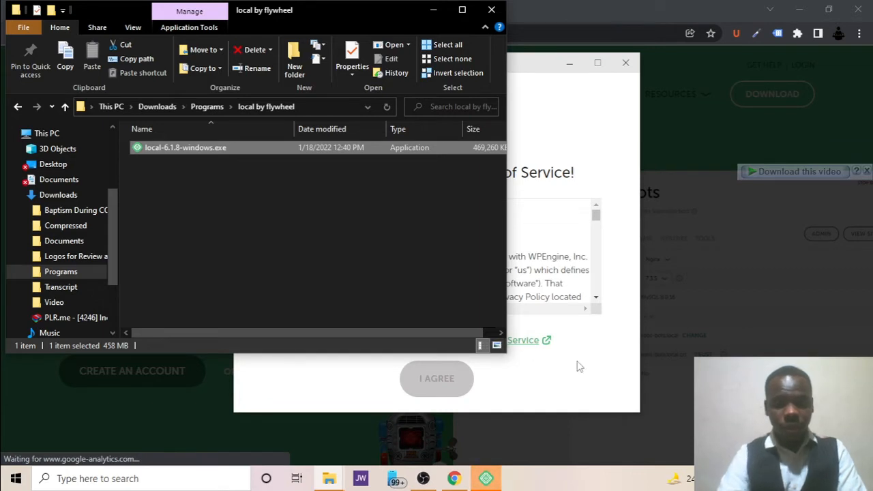
Agree to Local's Terms of Service, decline error reporting and close the welcome panel.
click(576, 366)
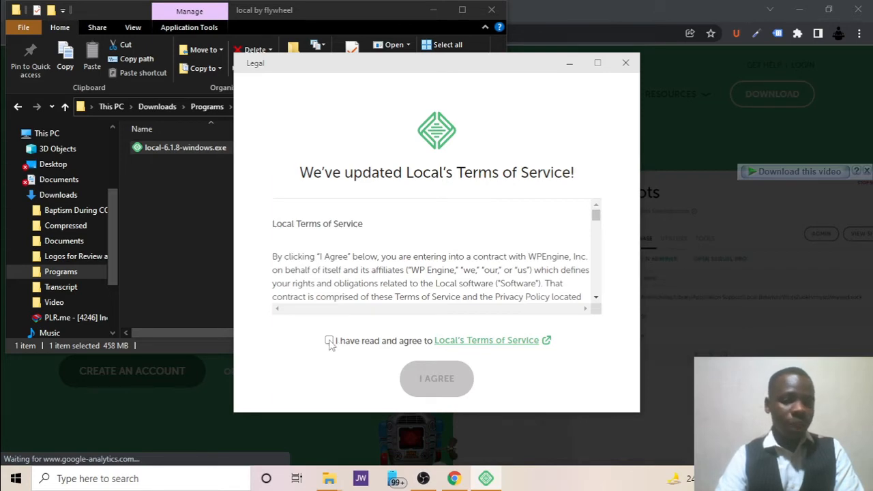
click(329, 341)
click(429, 382)
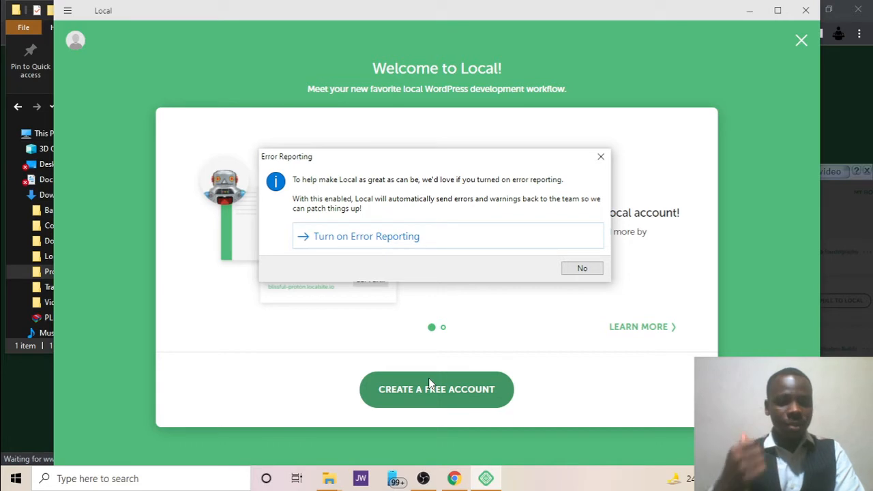
click(583, 268)
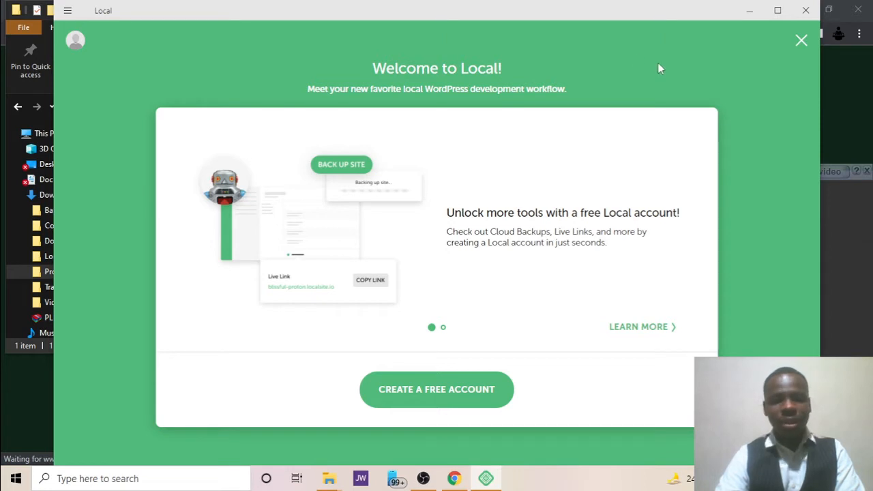
click(801, 40)
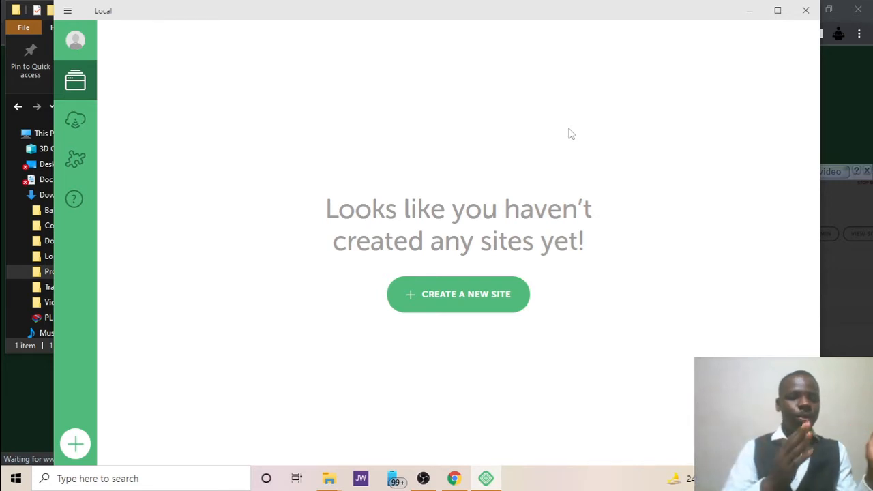
Return to Local from Chrome and start the Create a New Site wizard.
click(455, 479)
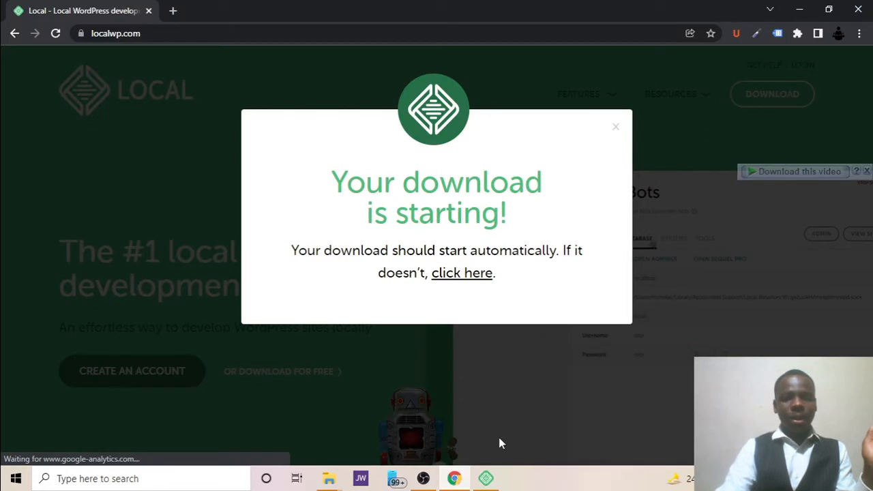
click(482, 480)
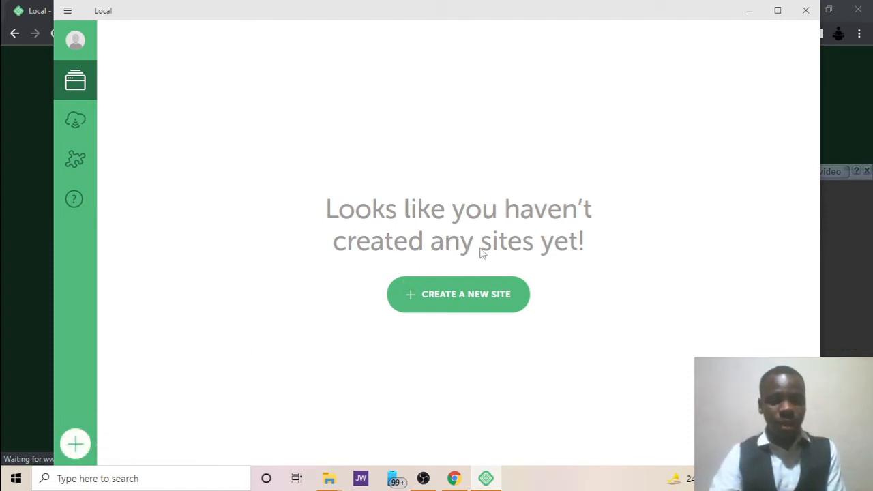
click(468, 298)
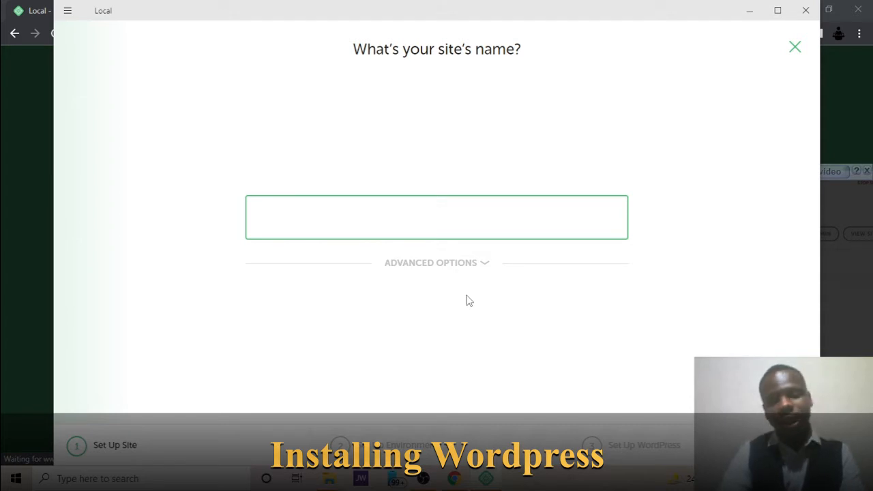
Rename the site from the rejected 'company' to 'Business' and continue to the environment step.
text(compa)
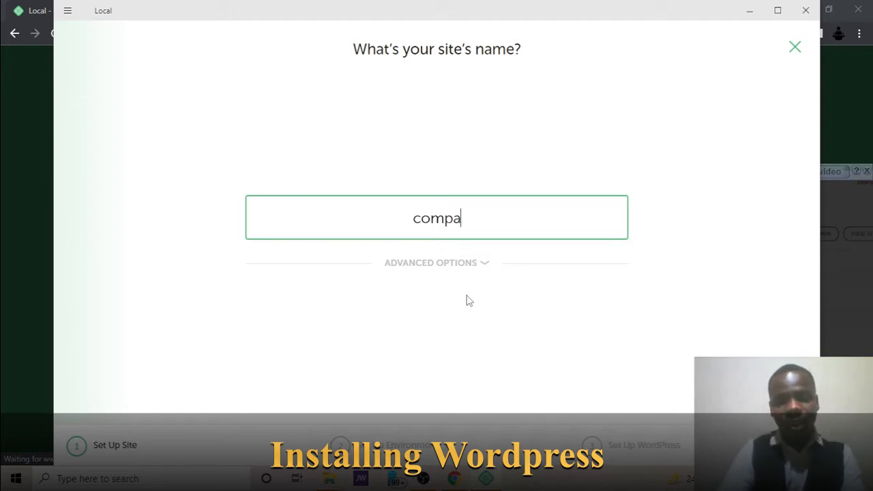
text(ny)
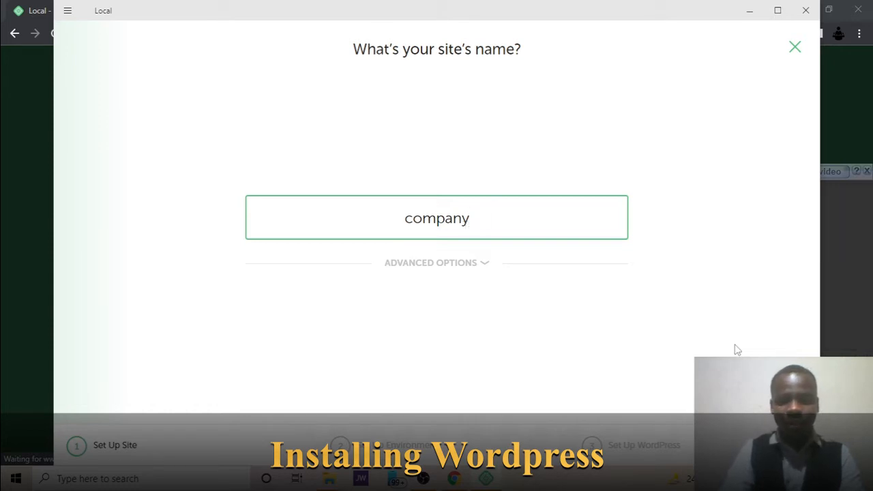
click(761, 392)
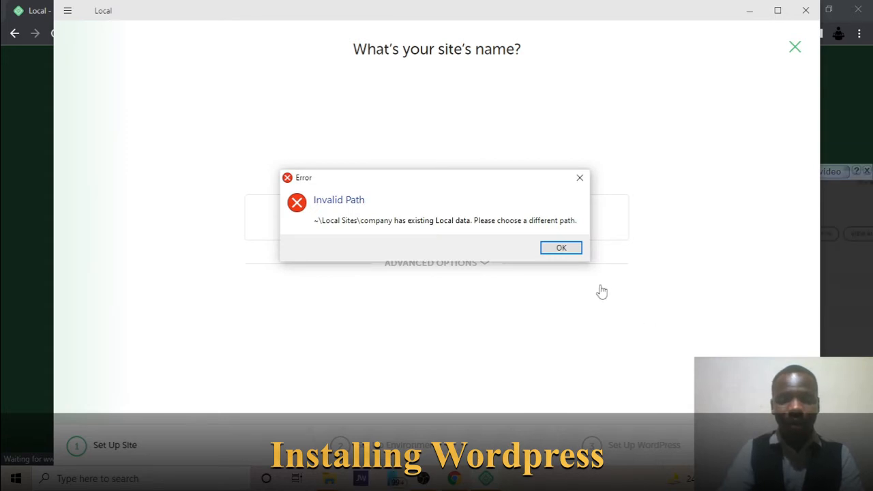
click(571, 248)
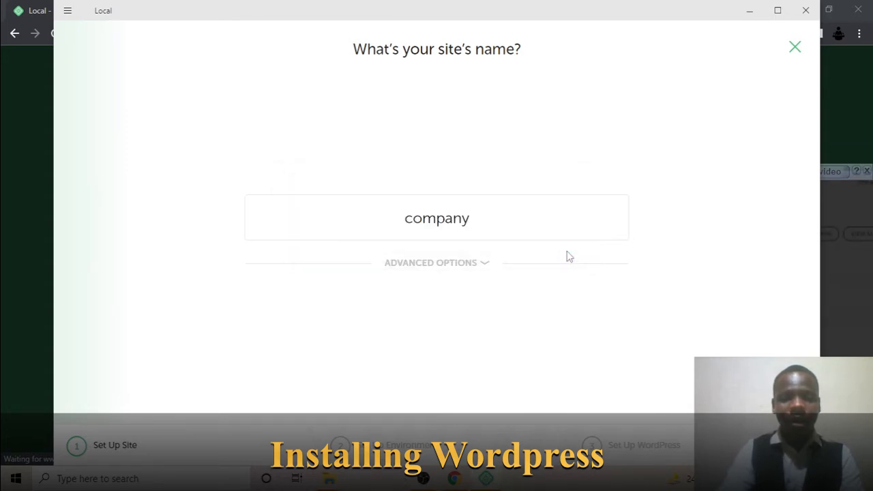
click(493, 224)
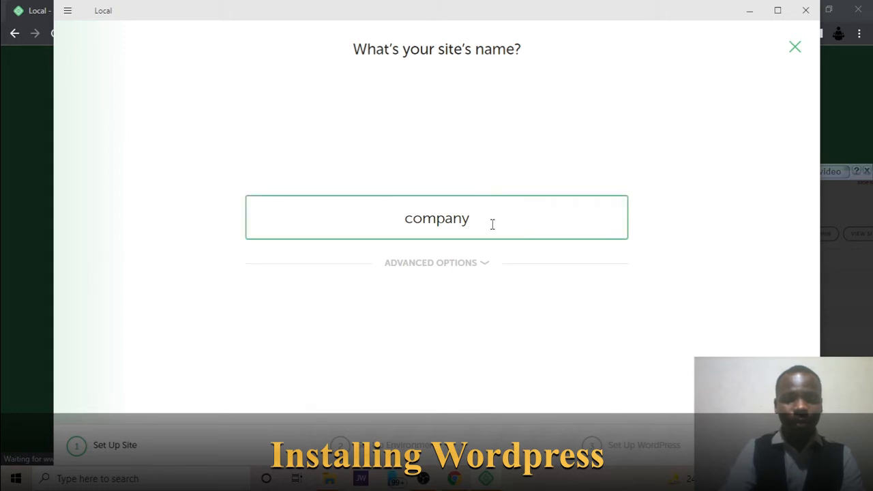
key(BackSpace)
key(BackSpace)
key(BackSpace)
key(BackSpace)
key(BackSpace)
key(BackSpace)
key(BackSpace)
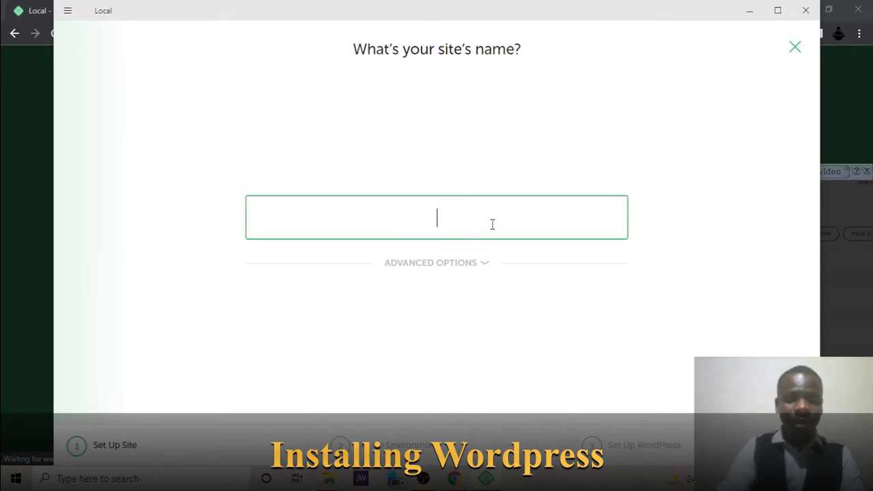
text(Business)
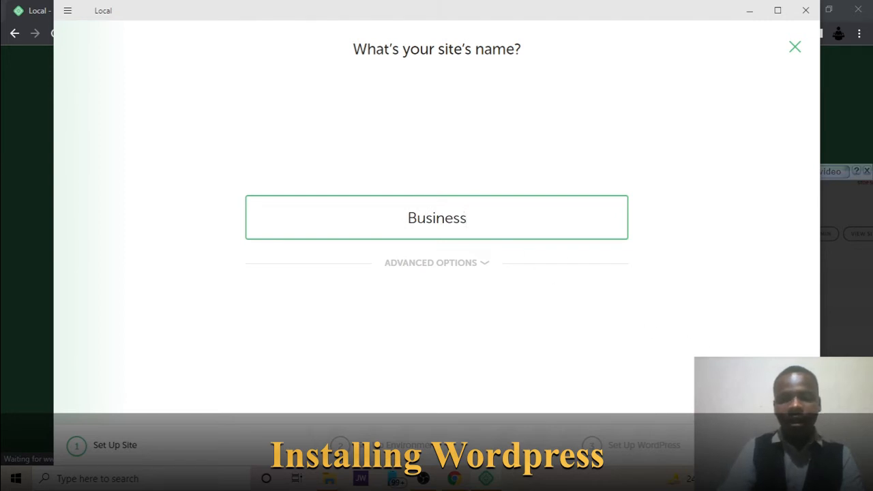
click(749, 382)
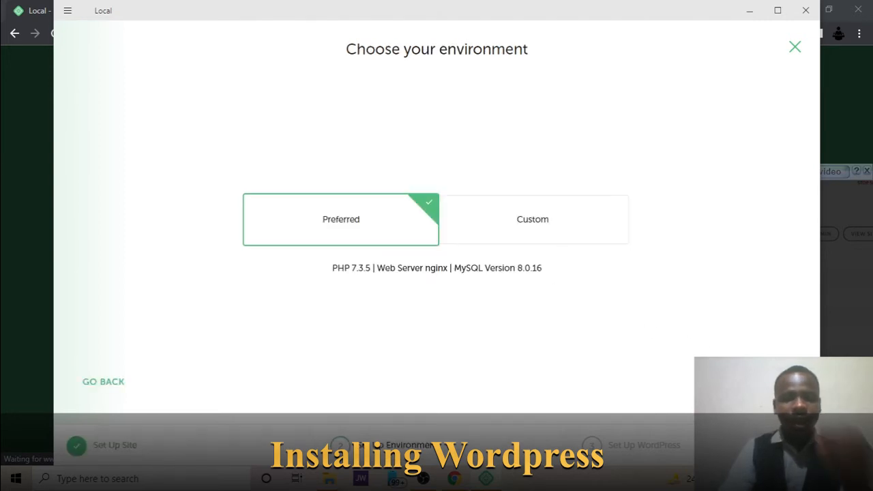
Keep the Preferred environment instead of Custom and continue.
click(547, 221)
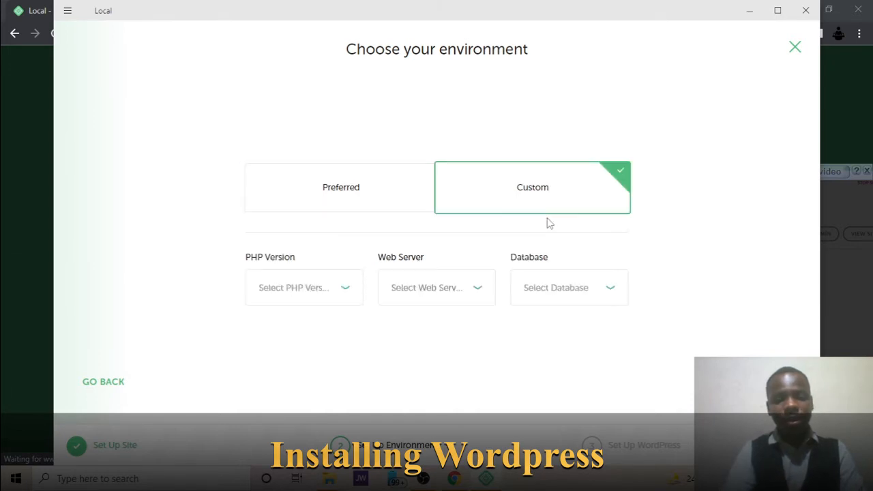
click(380, 197)
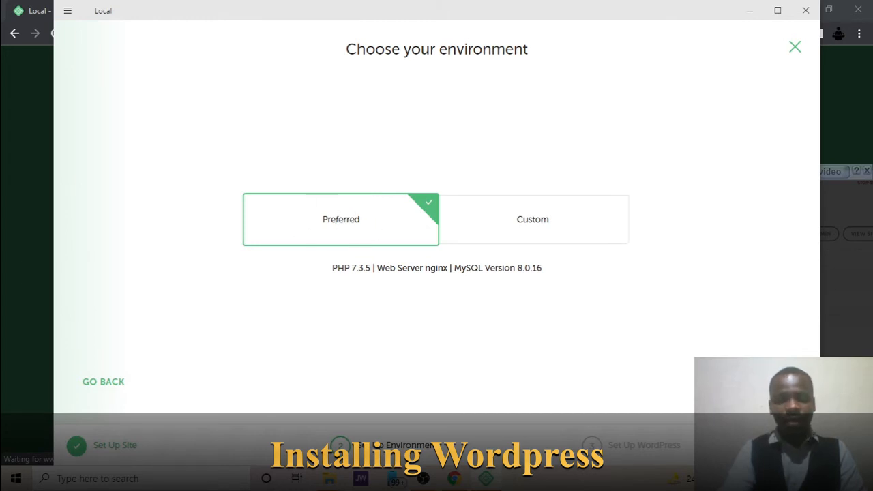
click(748, 382)
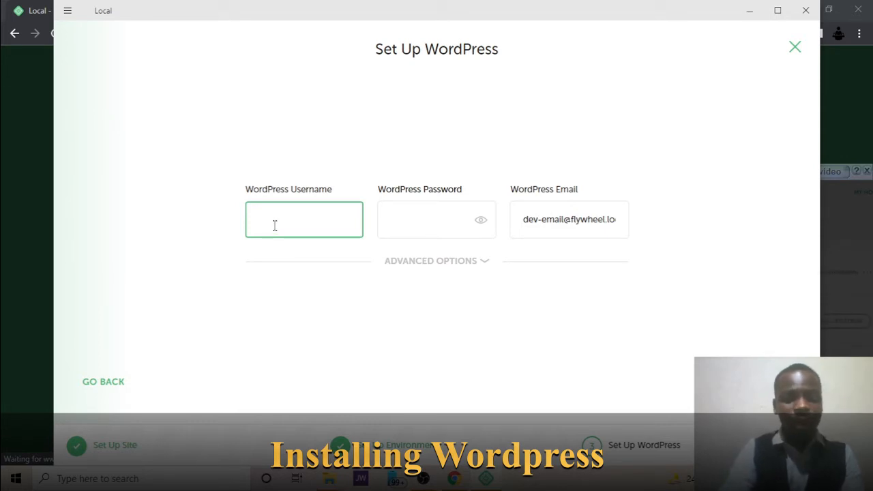
Enter the WordPress admin username and password, then expand Advanced Options.
text(business)
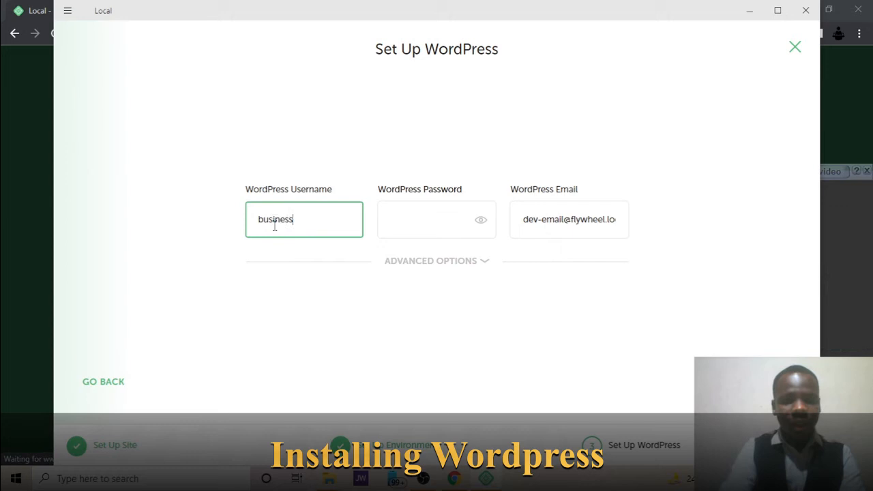
key(Tab)
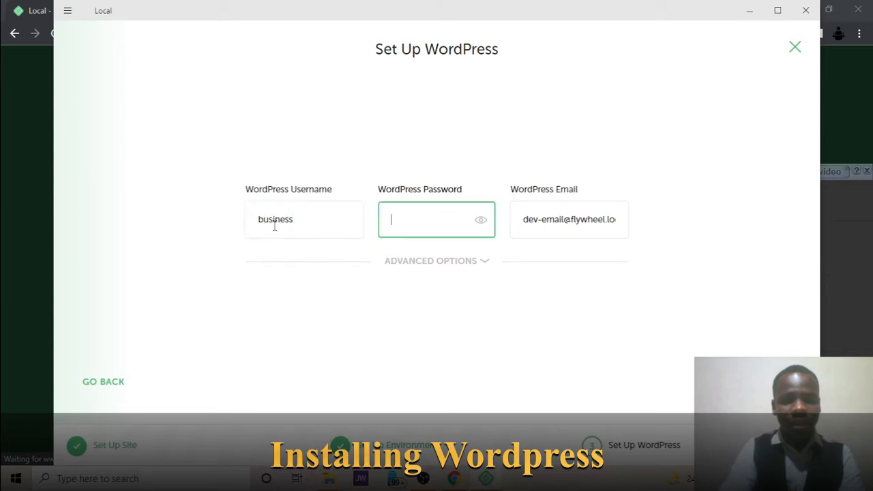
text(business)
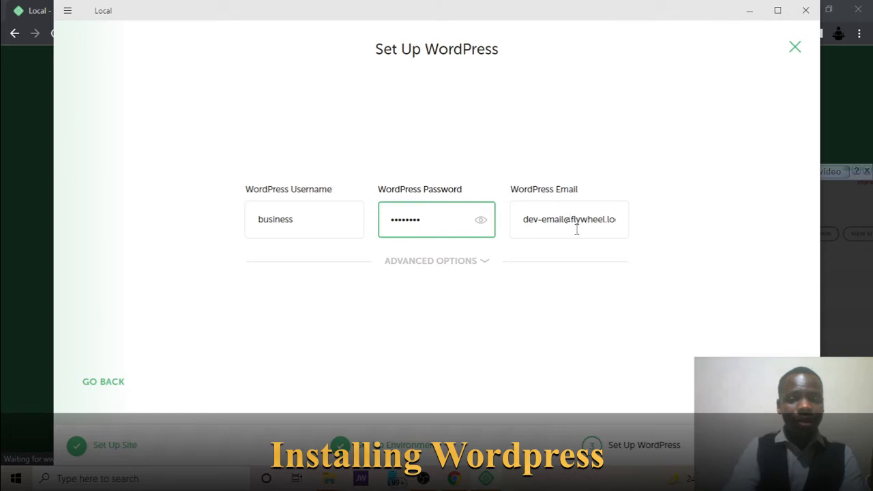
click(480, 265)
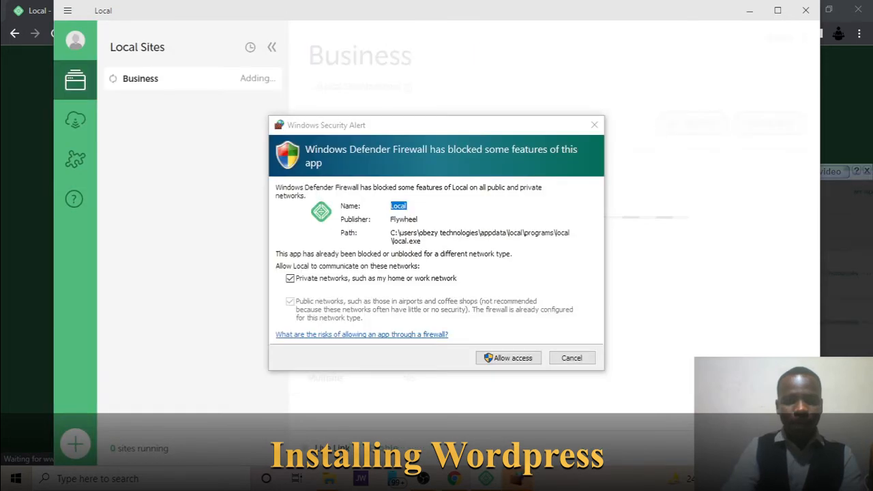
Allow Local, mailhog and nginx through Windows Defender Firewall while the site is created.
click(505, 360)
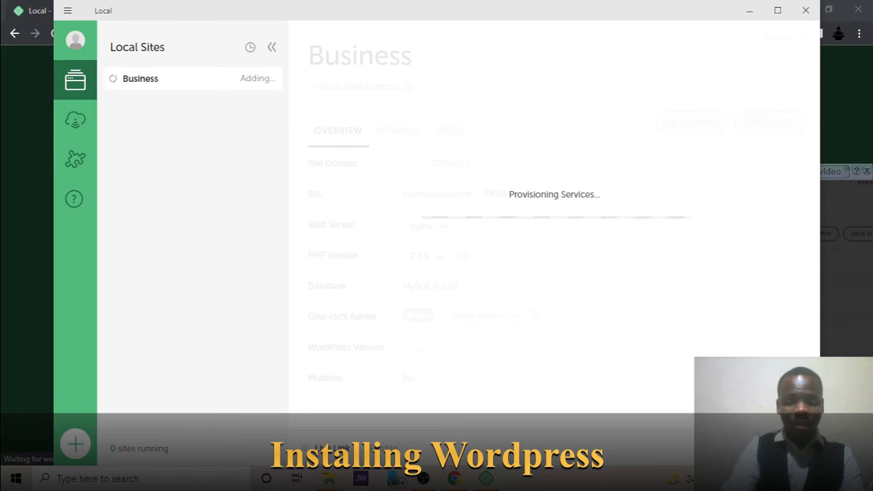
click(859, 479)
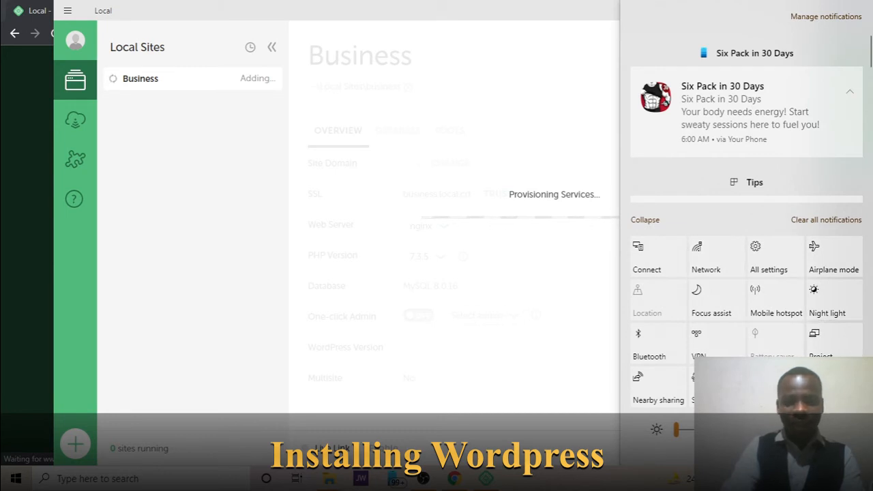
click(858, 479)
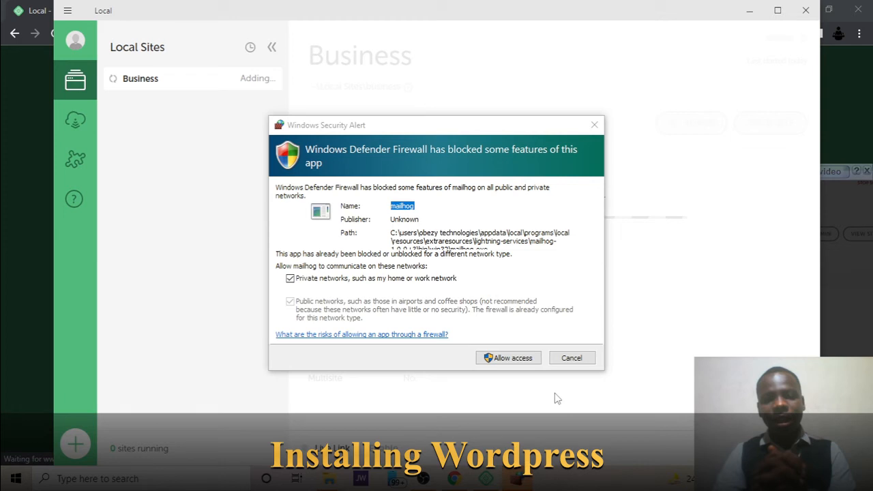
click(489, 357)
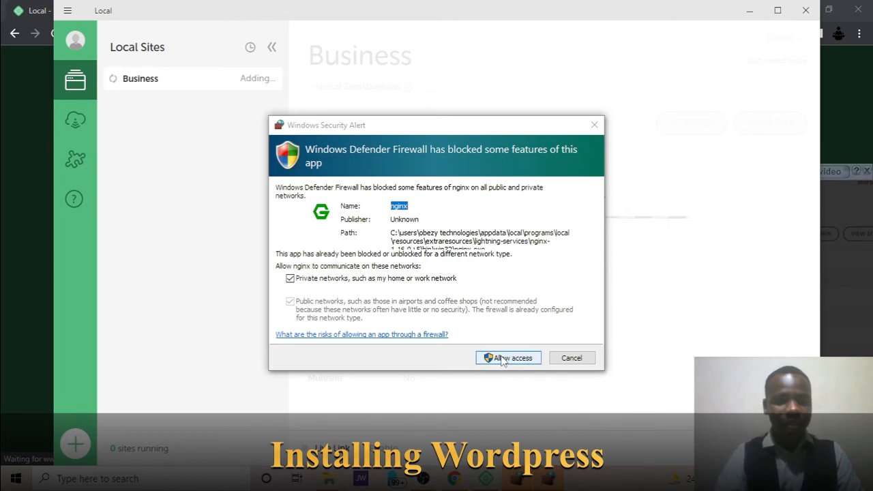
click(502, 357)
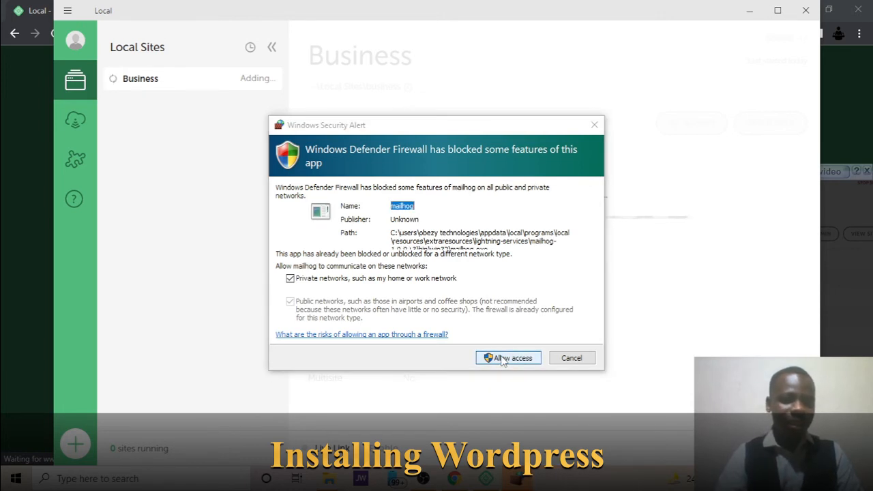
click(503, 359)
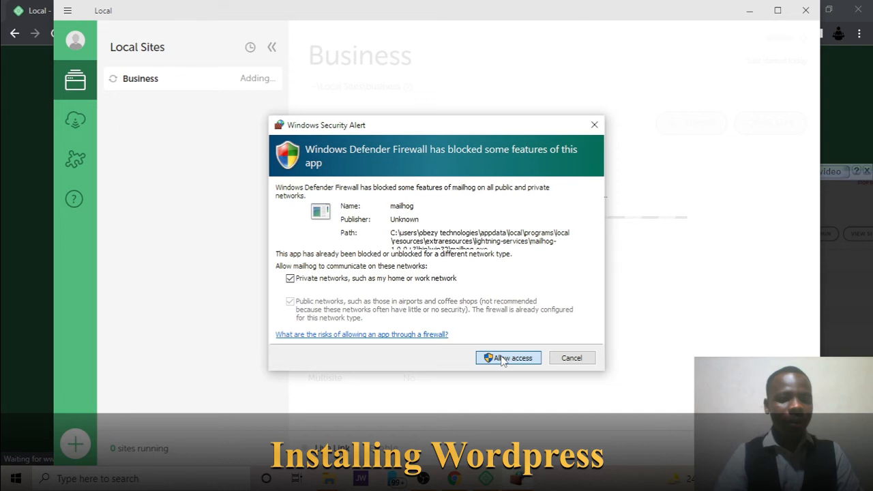
click(503, 359)
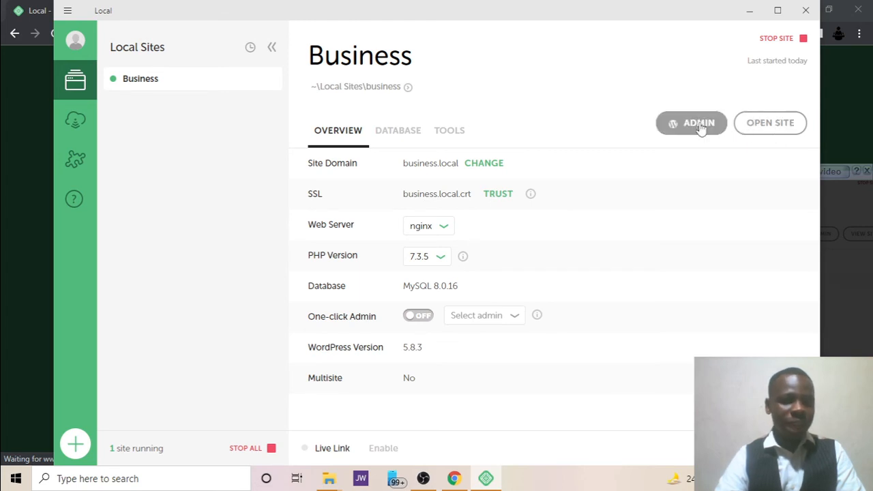
View the Business site in the browser, then open its WordPress admin login from Local.
click(755, 130)
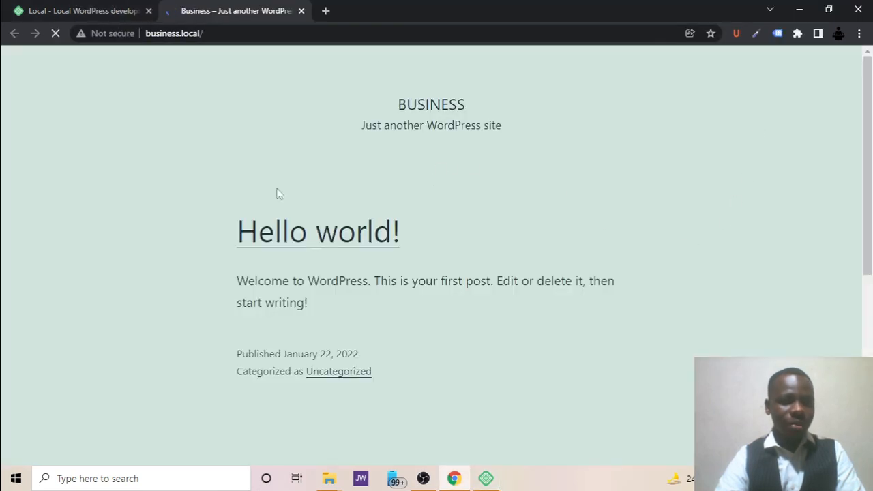
click(486, 478)
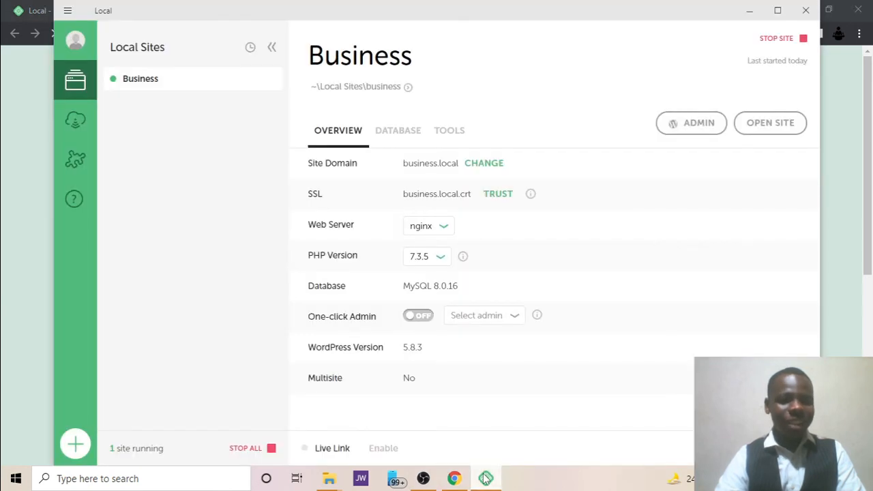
click(700, 127)
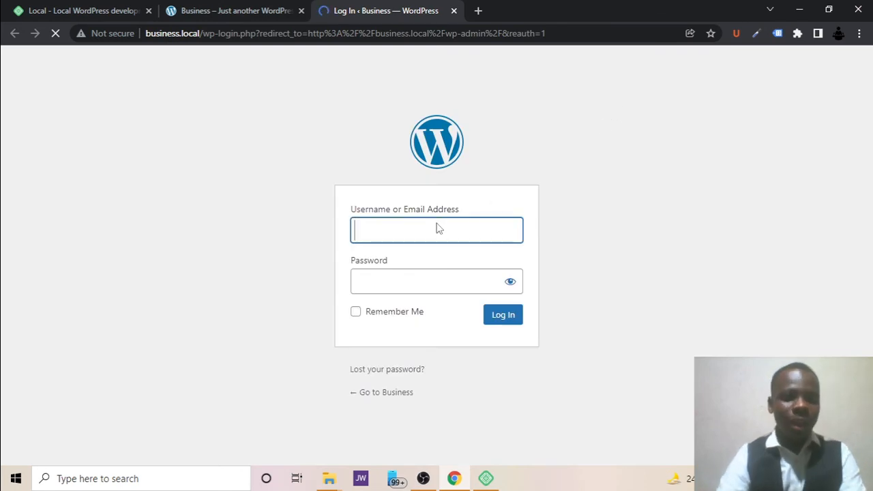
Log in to the WordPress dashboard with the admin credentials and Remember Me ticked.
text(b)
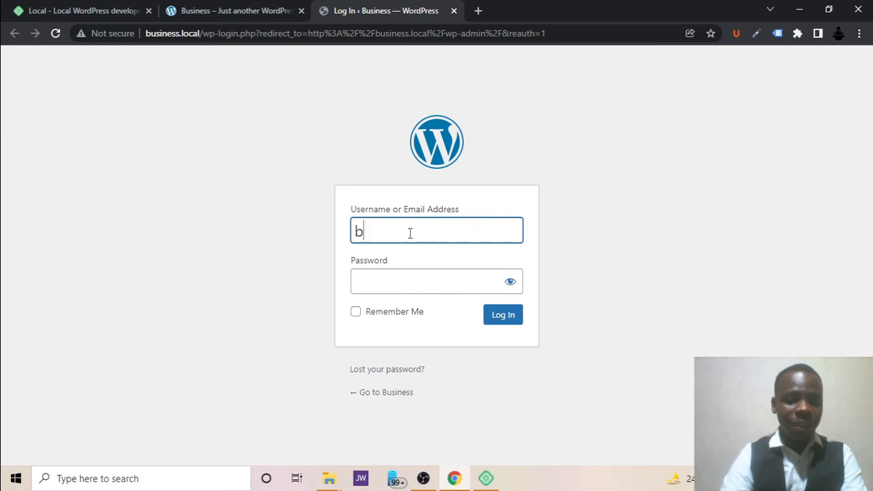
text(usiness)
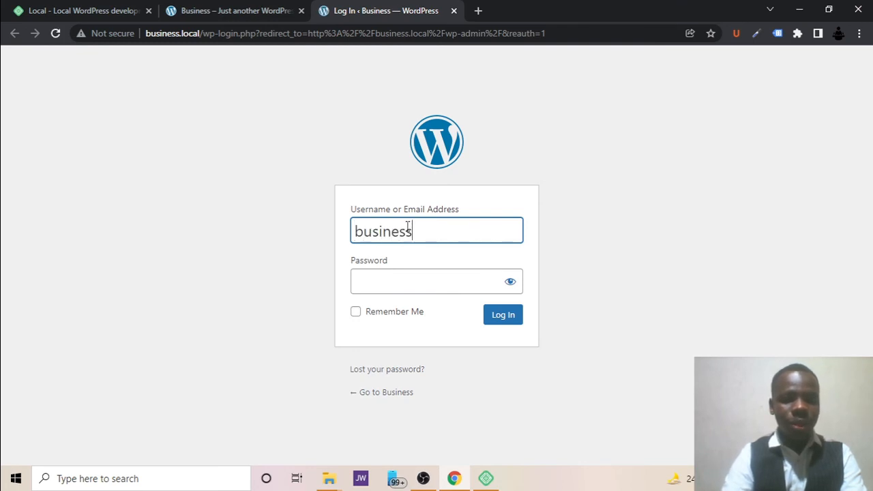
key(Tab)
text(1234)
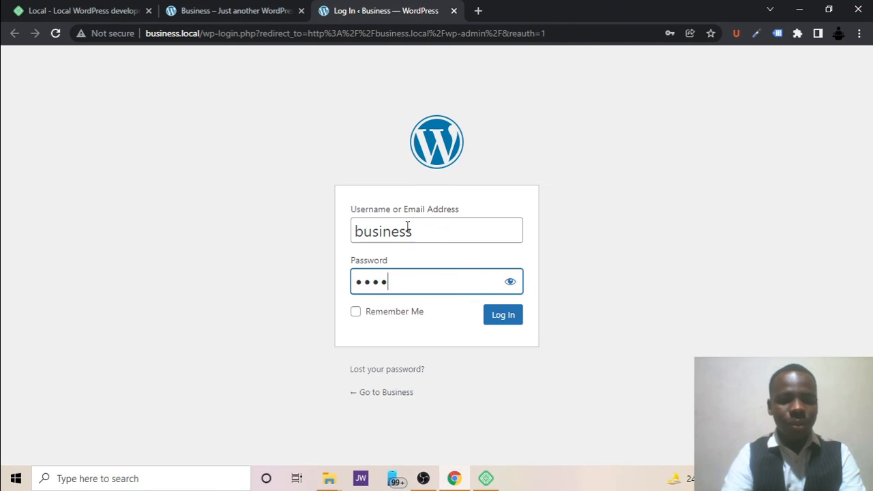
text(5678)
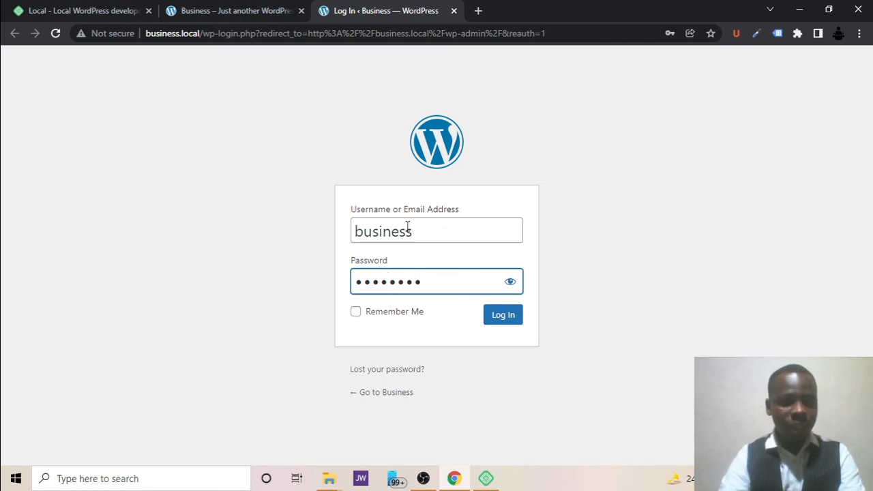
click(358, 314)
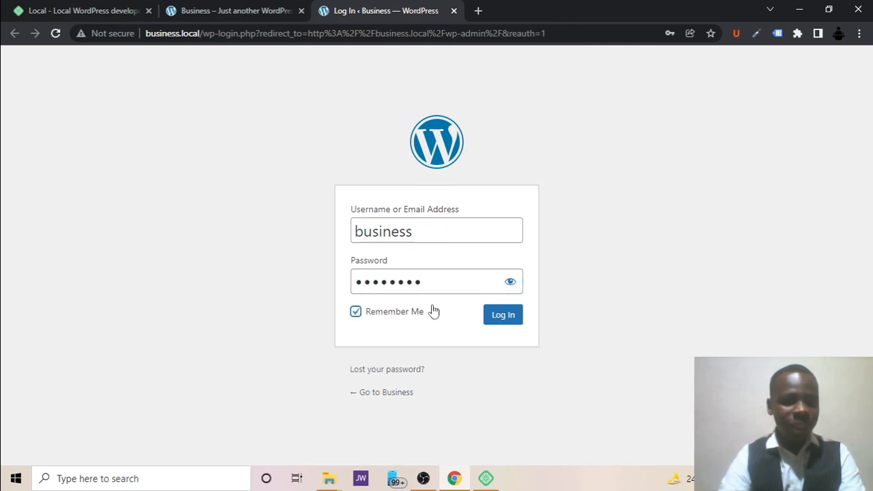
click(512, 315)
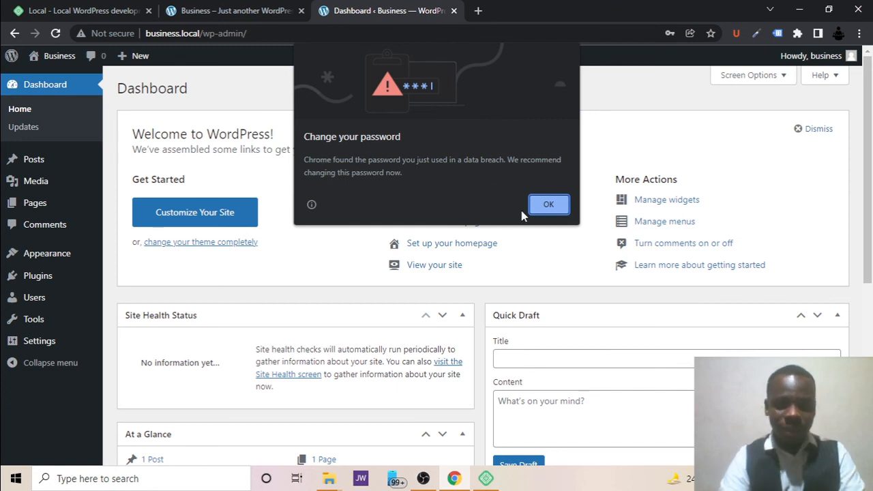
Dismiss Chrome's breach warning and save-password prompt, check the front page, and return to the Dashboard.
click(539, 206)
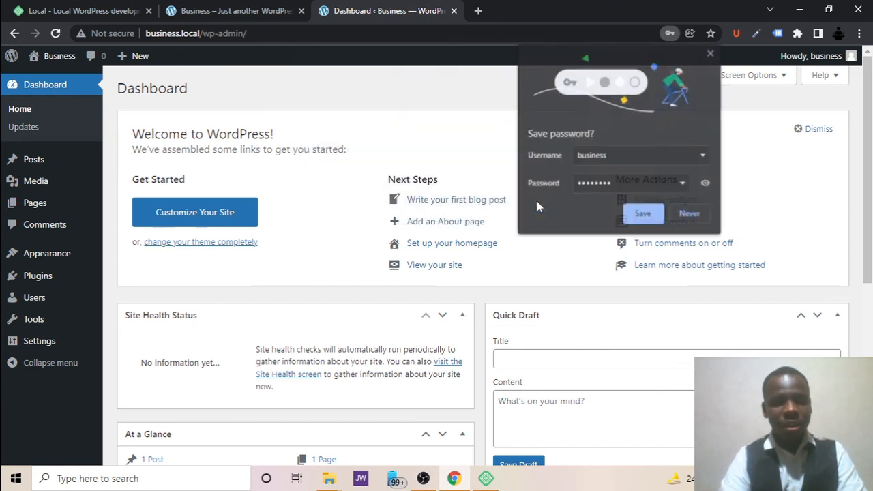
click(691, 215)
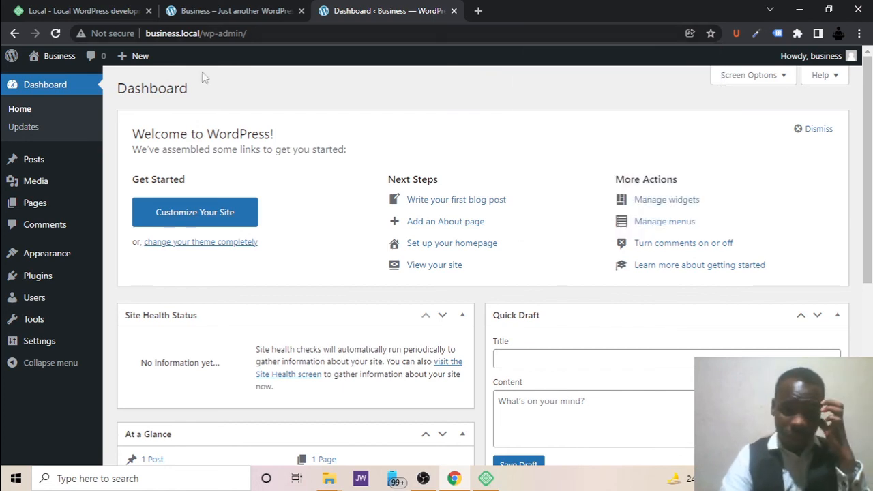
click(247, 7)
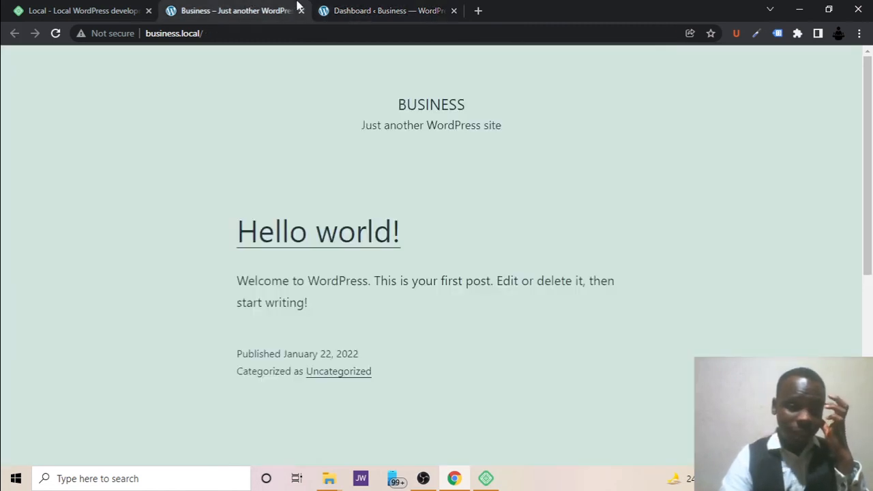
click(348, 7)
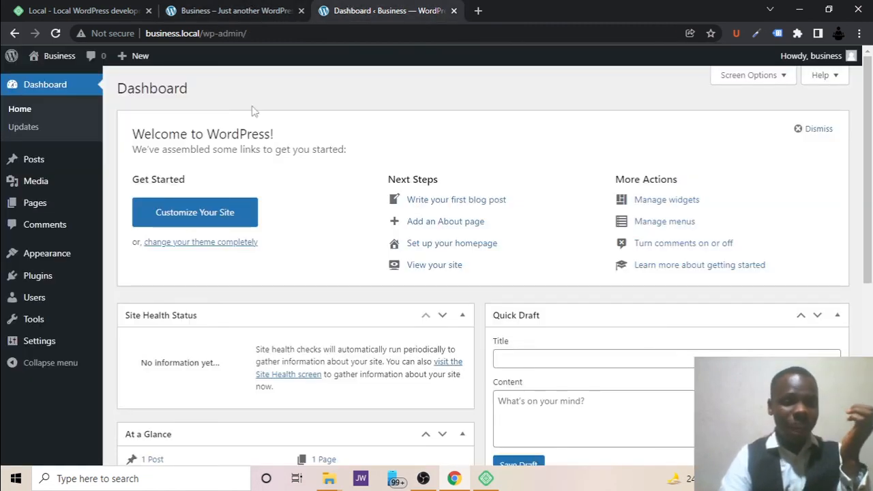
click(213, 10)
click(378, 7)
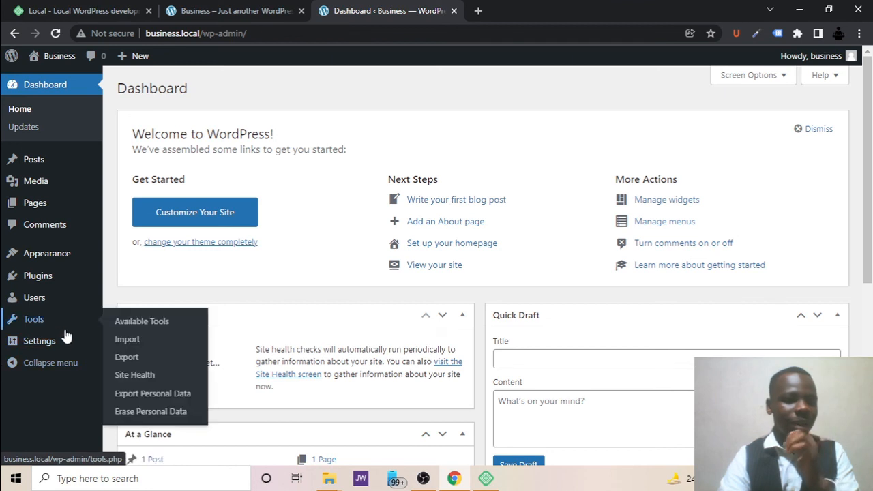
Change the Site Title in General Settings to 'Business Group' and save it.
mouse_move(58, 345)
click(128, 326)
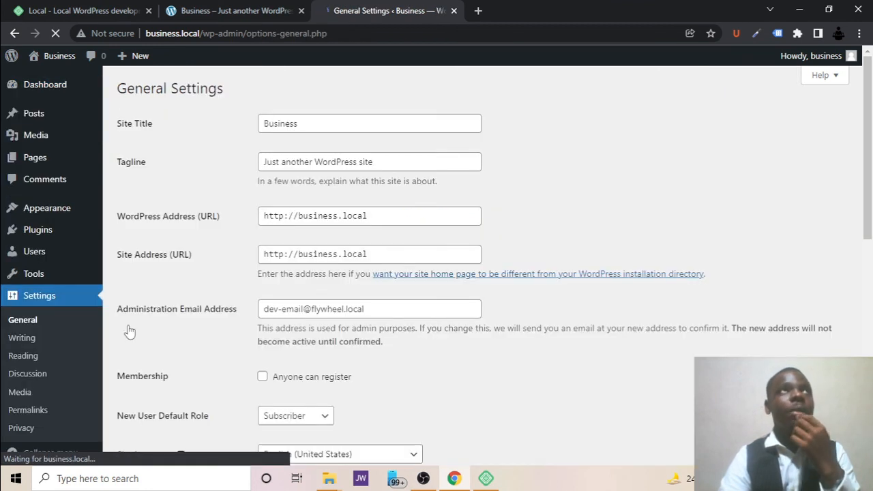
click(339, 125)
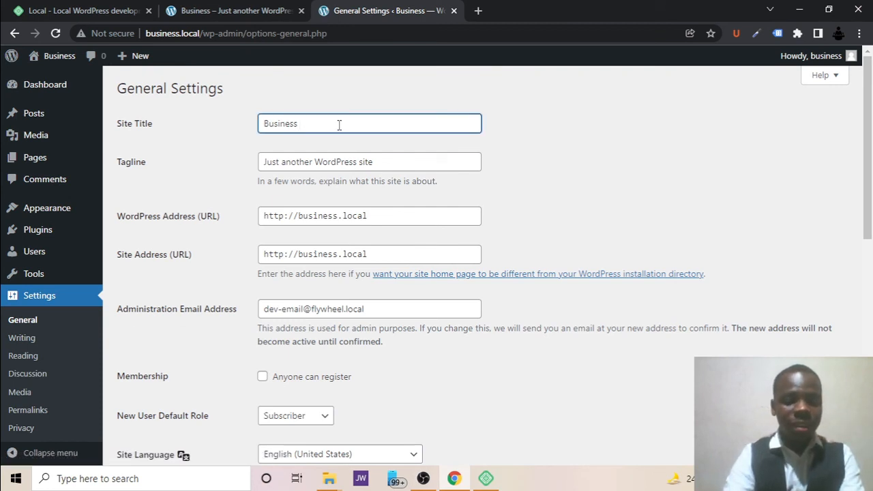
text(Grpi)
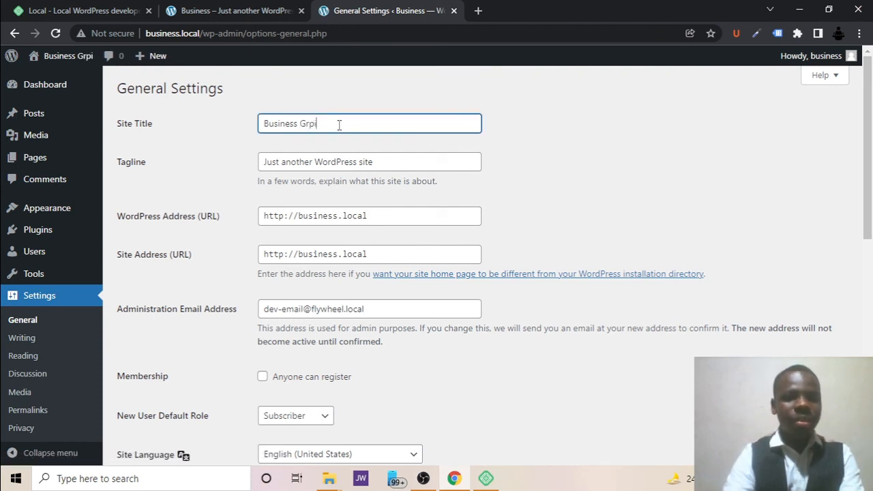
key(BackSpace)
key(BackSpace)
text(oup)
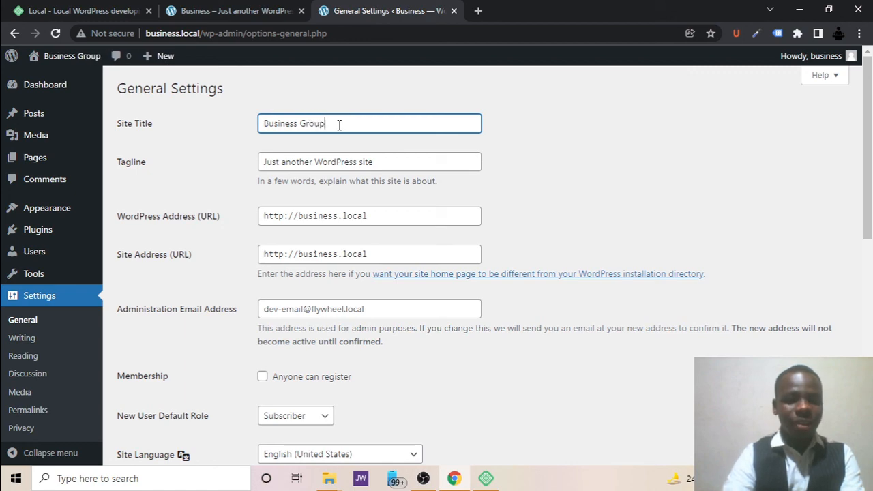
scroll(339, 125, down, 10)
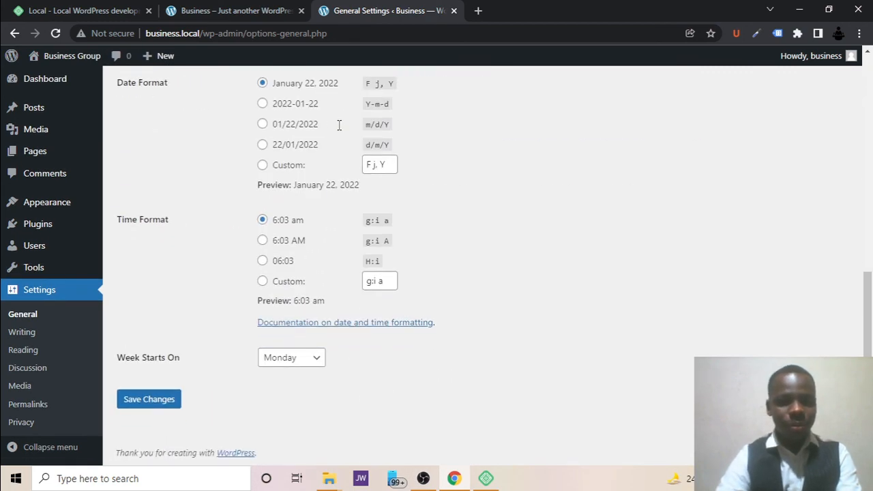
click(155, 410)
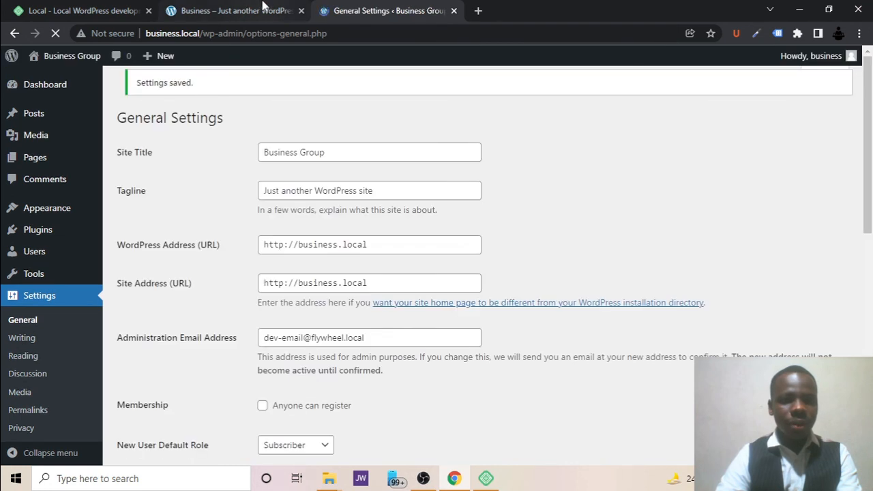
Reload the front page to confirm it now shows BUSINESS GROUP, then return to Local.
click(265, 6)
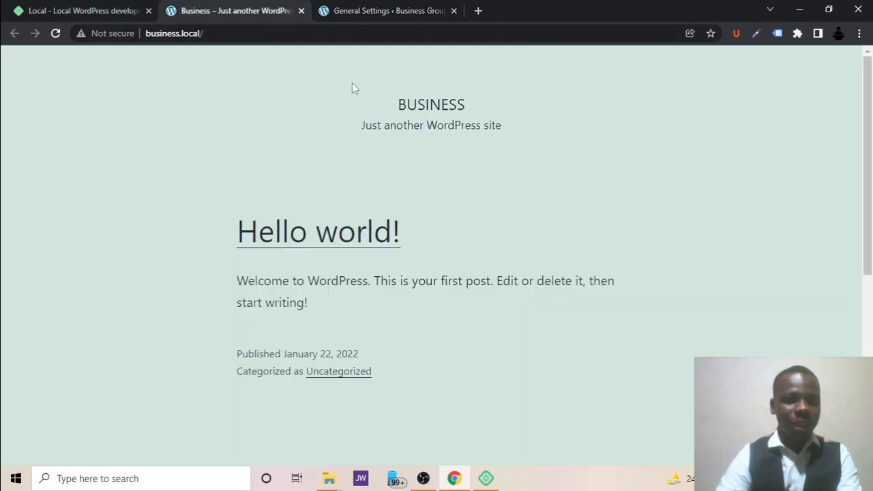
click(56, 33)
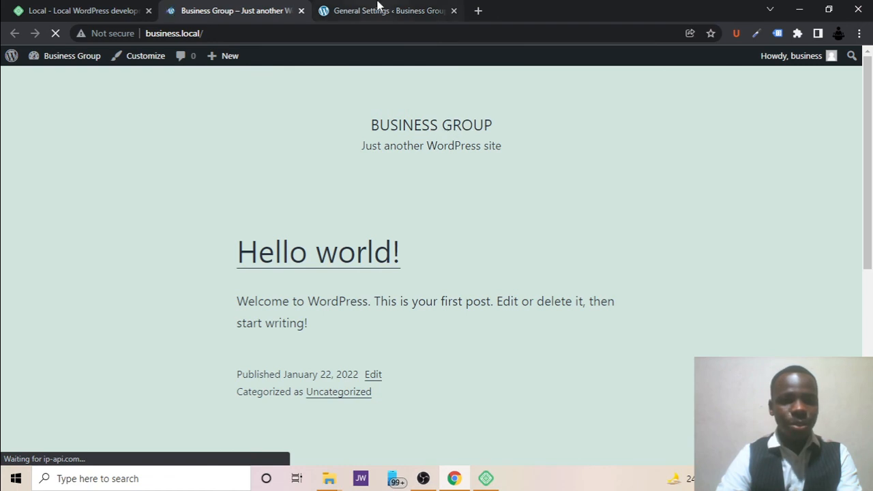
click(379, 7)
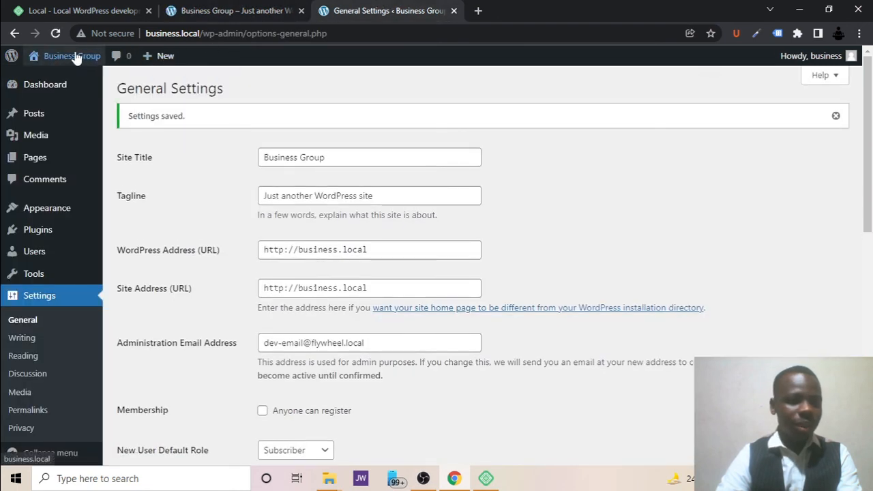
mouse_move(74, 60)
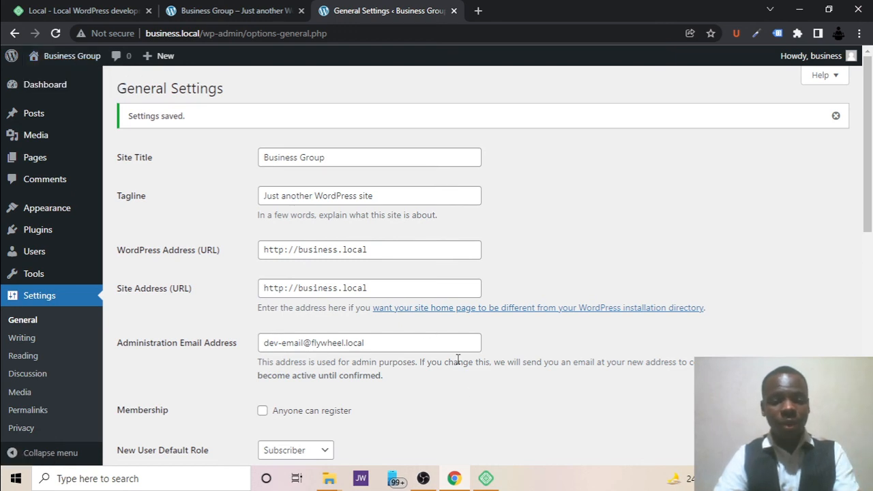
click(485, 478)
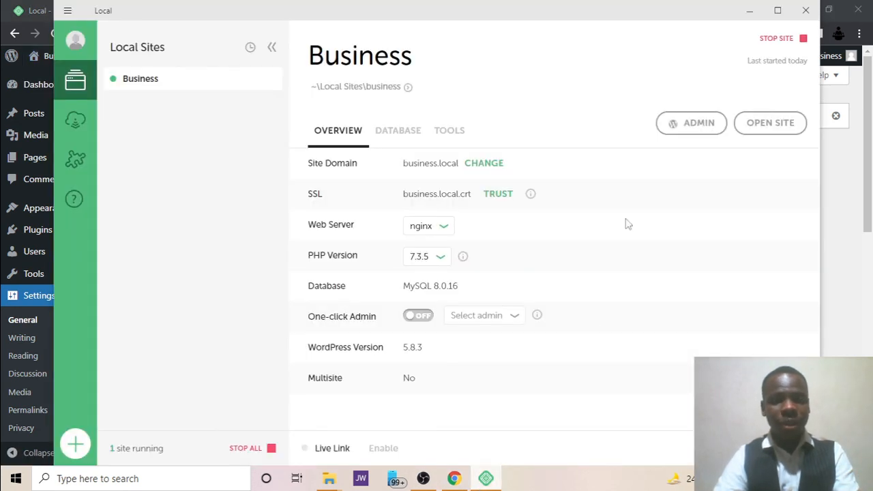
Stop the Business site and reload the settings and front-page tabs to see 502 errors.
click(777, 40)
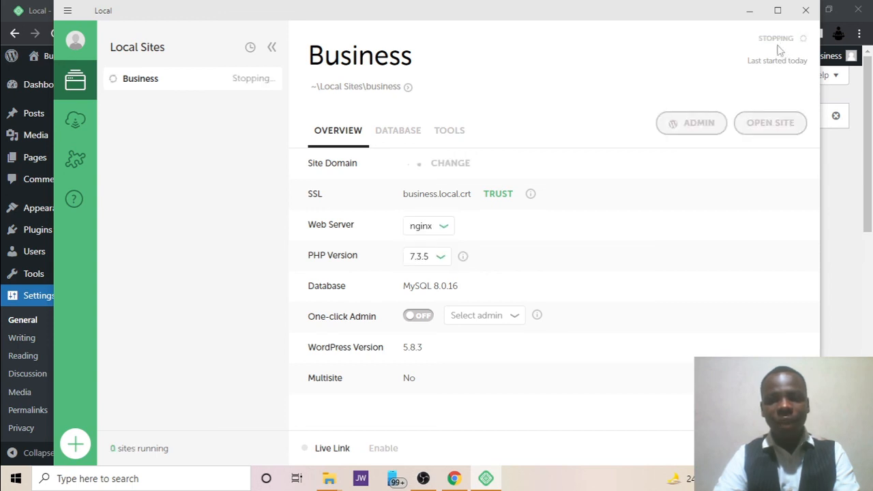
click(851, 192)
click(56, 33)
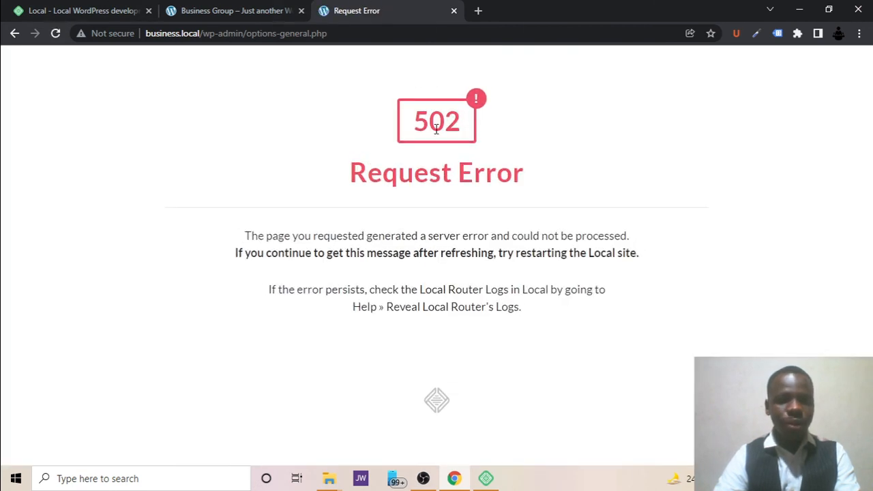
click(229, 9)
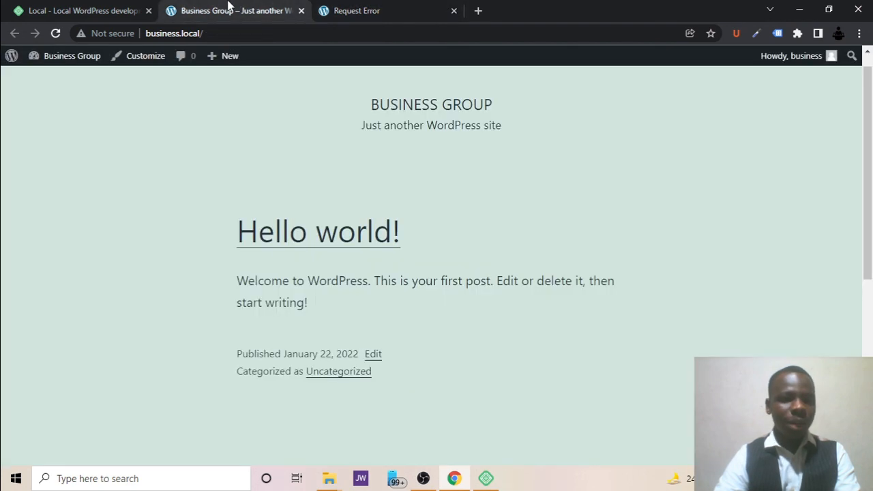
click(55, 33)
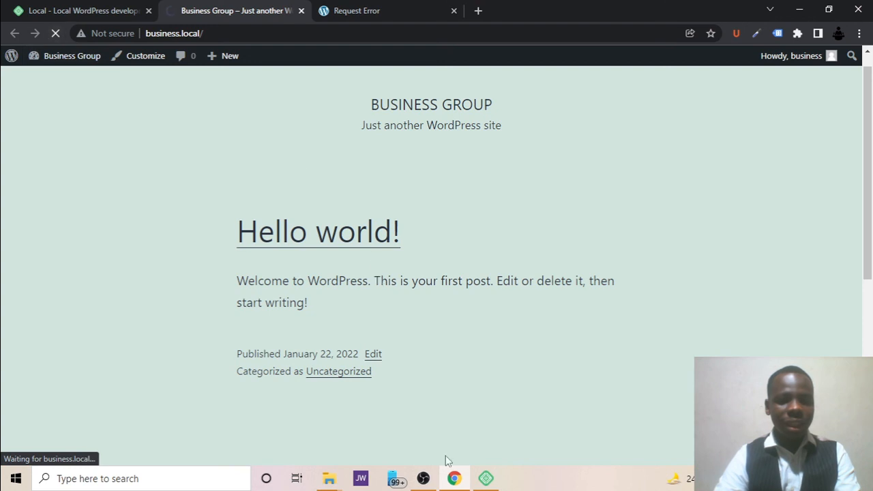
Start the Business site again and reload the General Settings page.
click(485, 478)
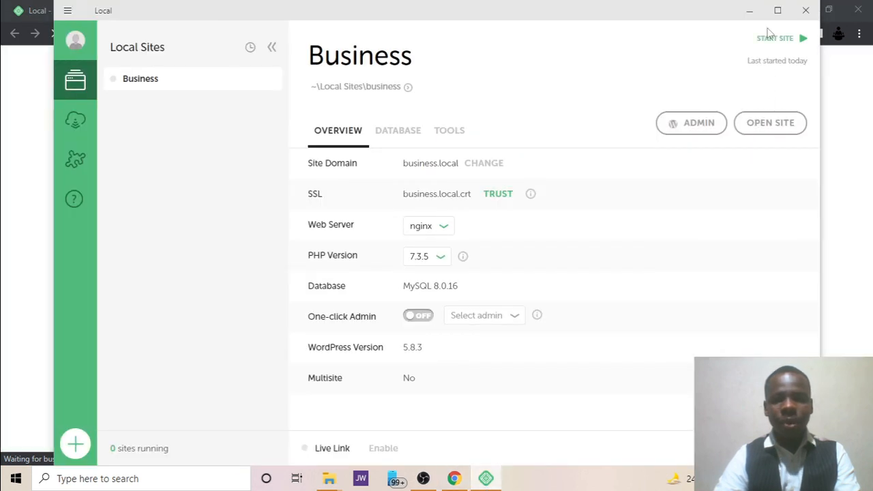
click(776, 40)
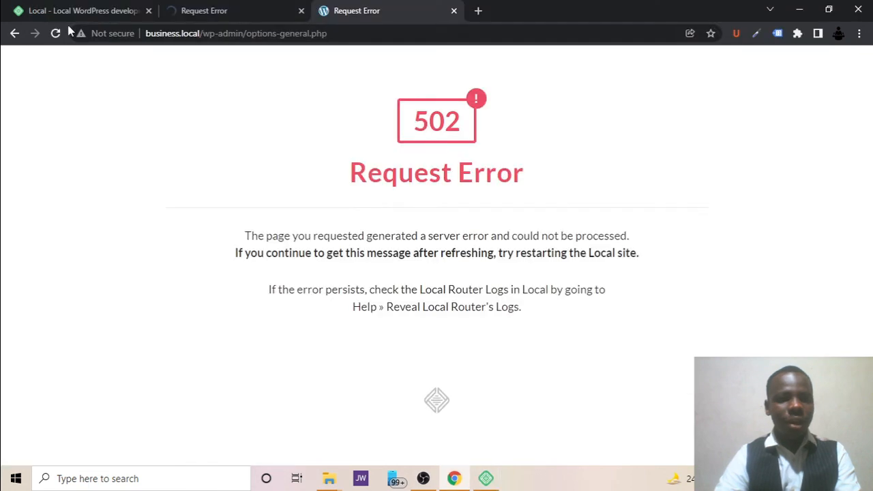
click(58, 34)
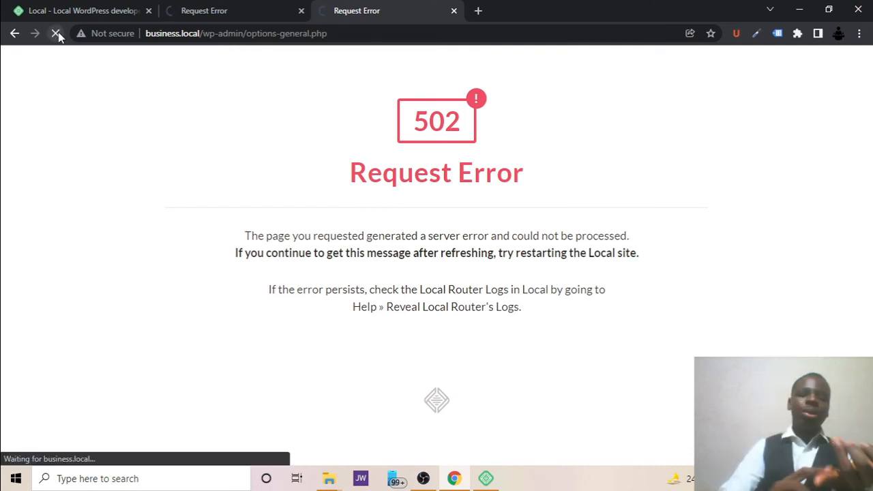